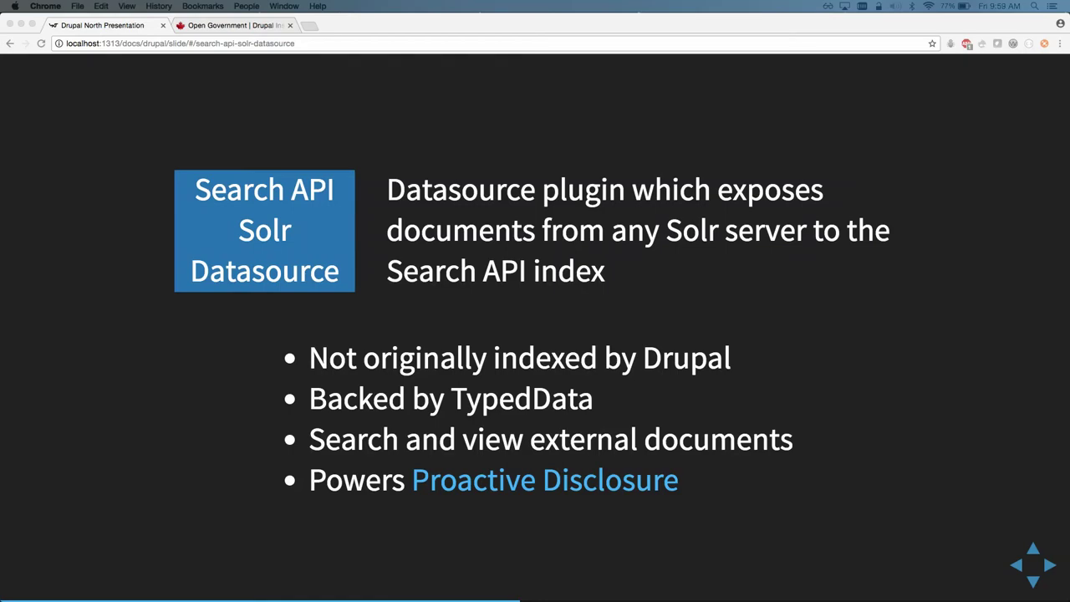
- Advance to the Search API demo video, show its playback controls and skip forward twice, first to about 1:08
key(Right)
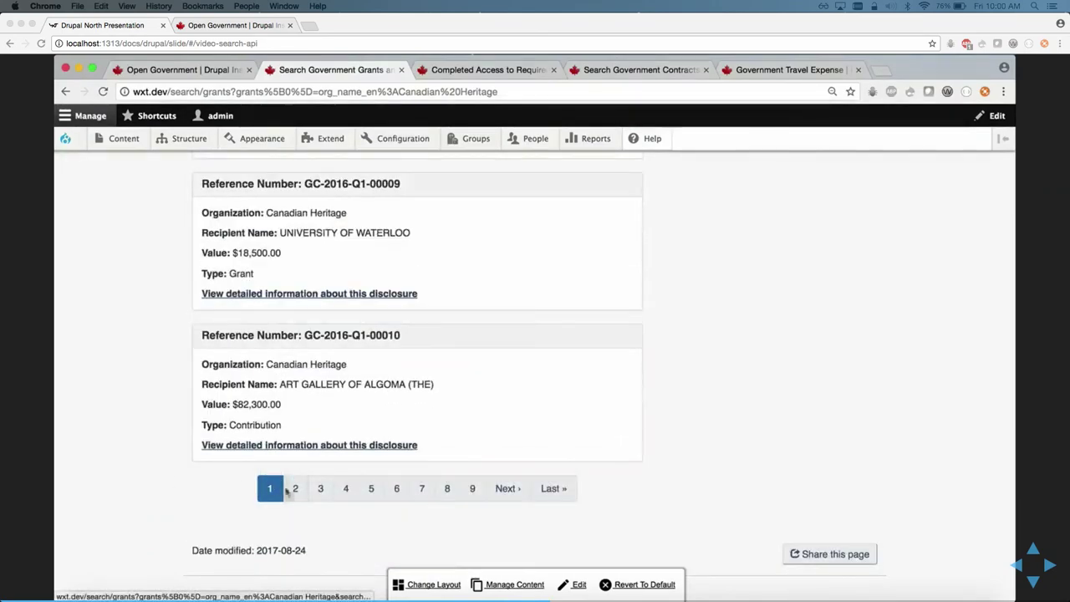
right_click(565, 298)
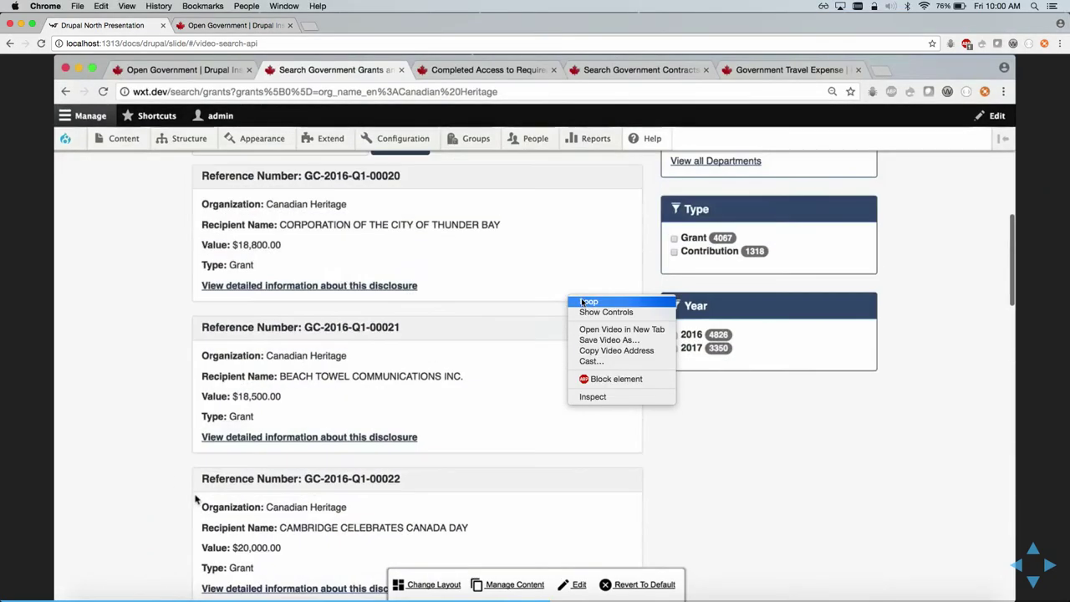
click(588, 312)
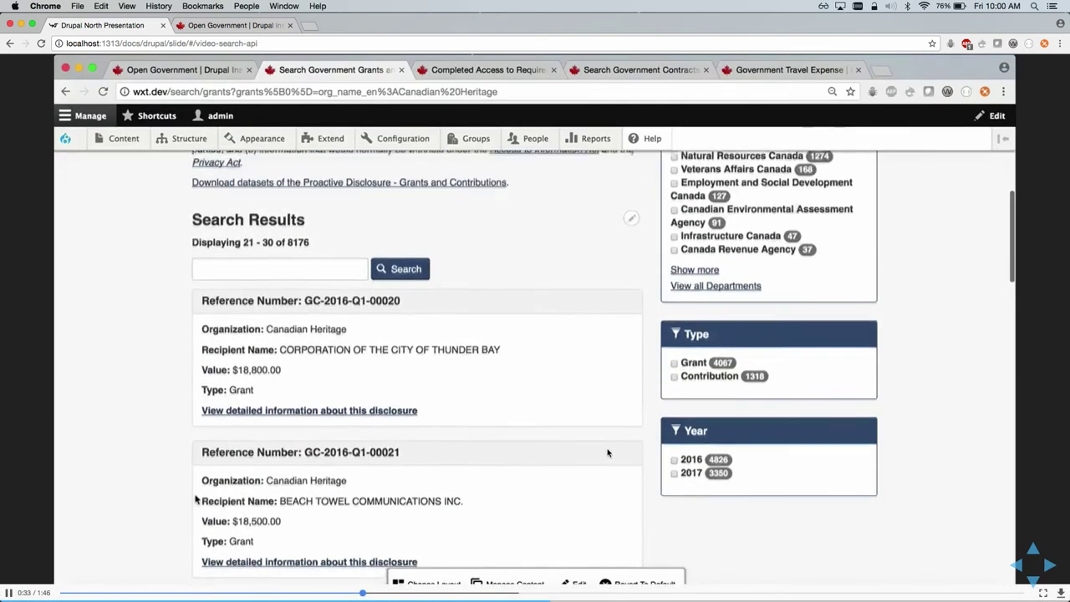
click(677, 595)
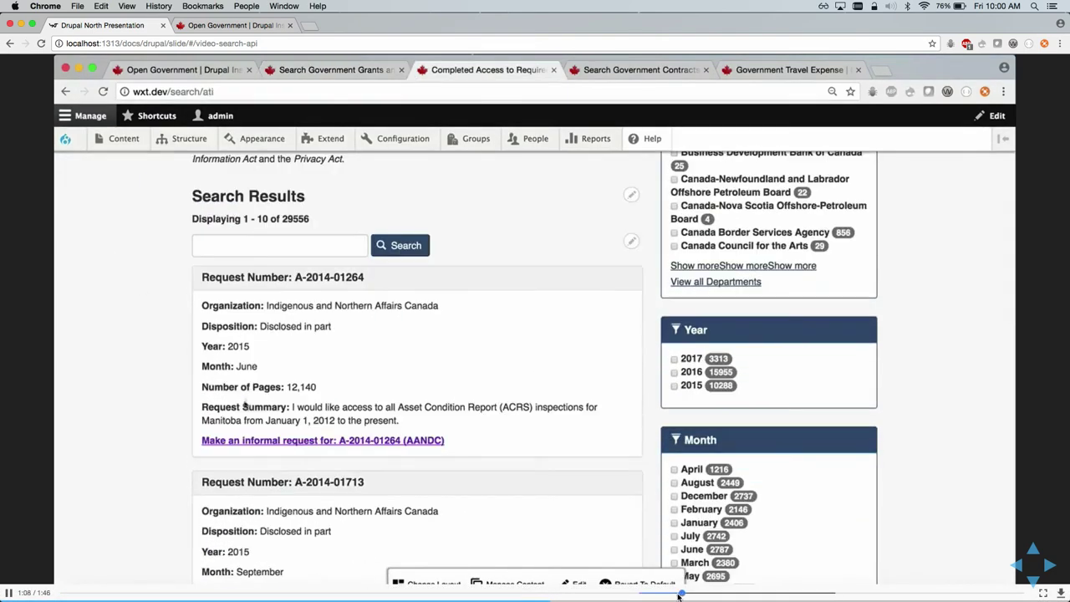
click(848, 592)
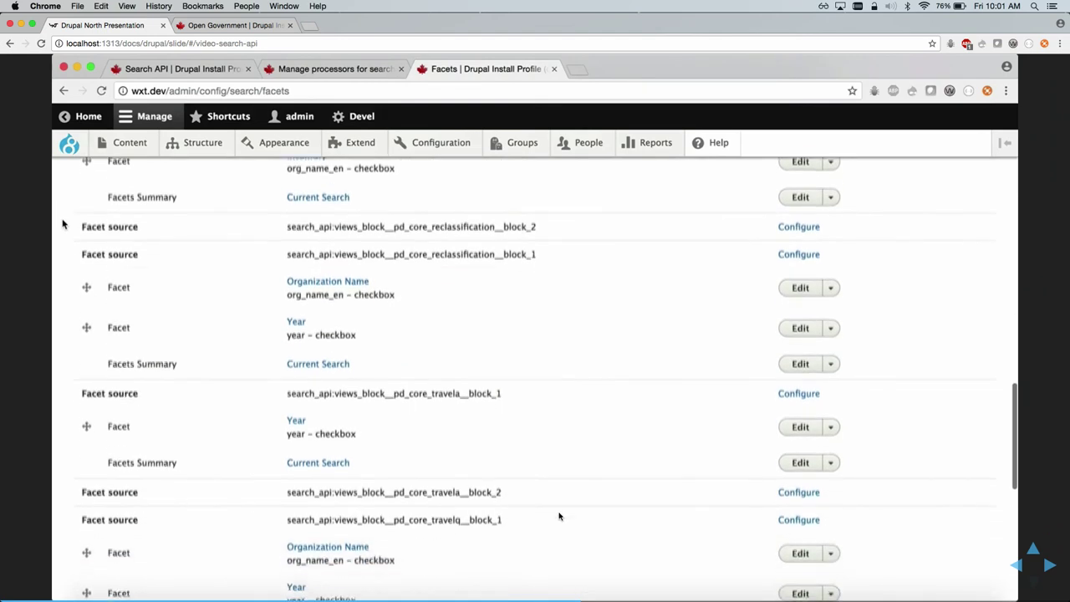
- Show the playback controls on the facets demo video, skip ahead to about 1:28 and scrub back slightly
right_click(632, 459)
click(662, 475)
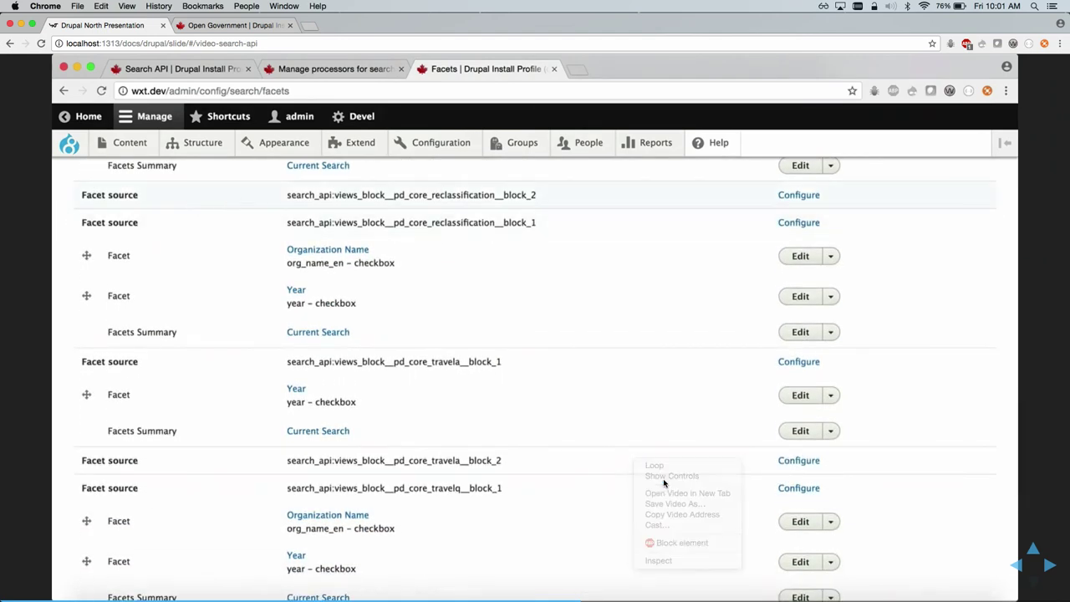
click(795, 592)
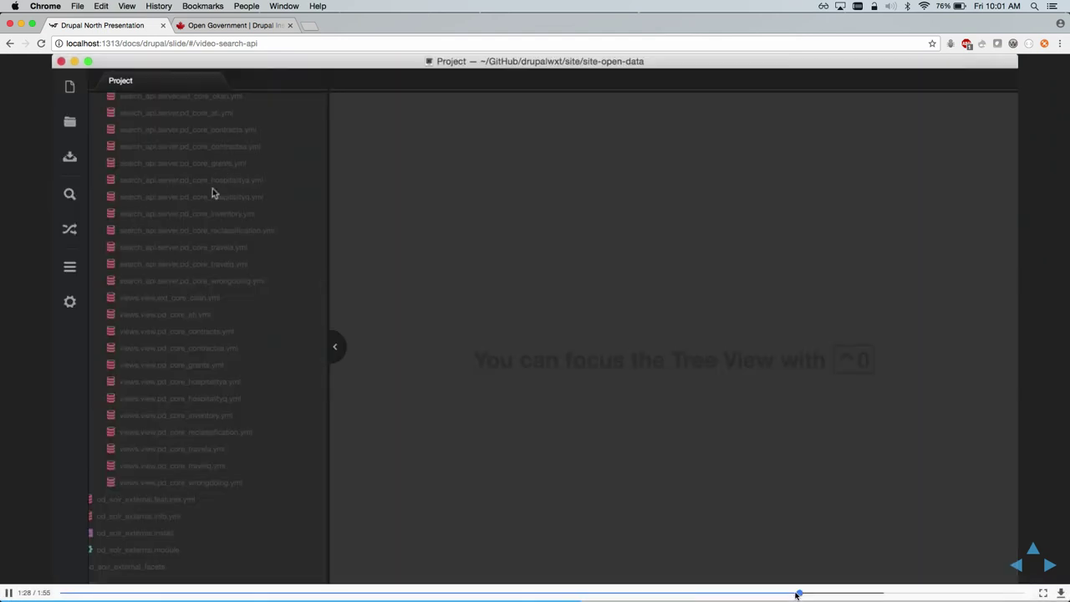
drag(782, 598, 733, 598)
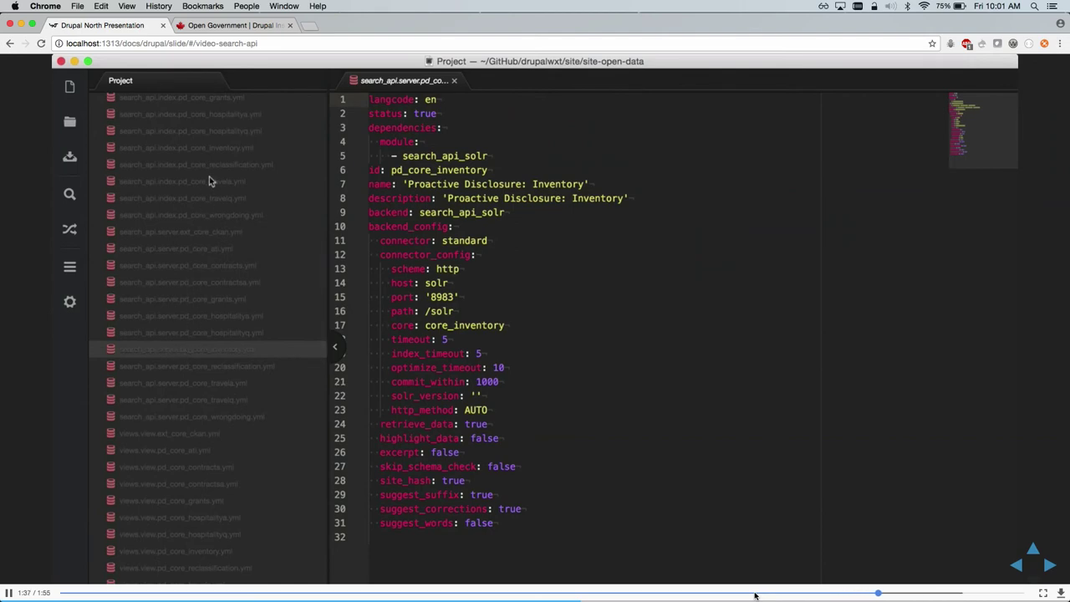
- Present the Group and Group @ Open Data slides, and restart the group demo video that follows them
key(Escape)
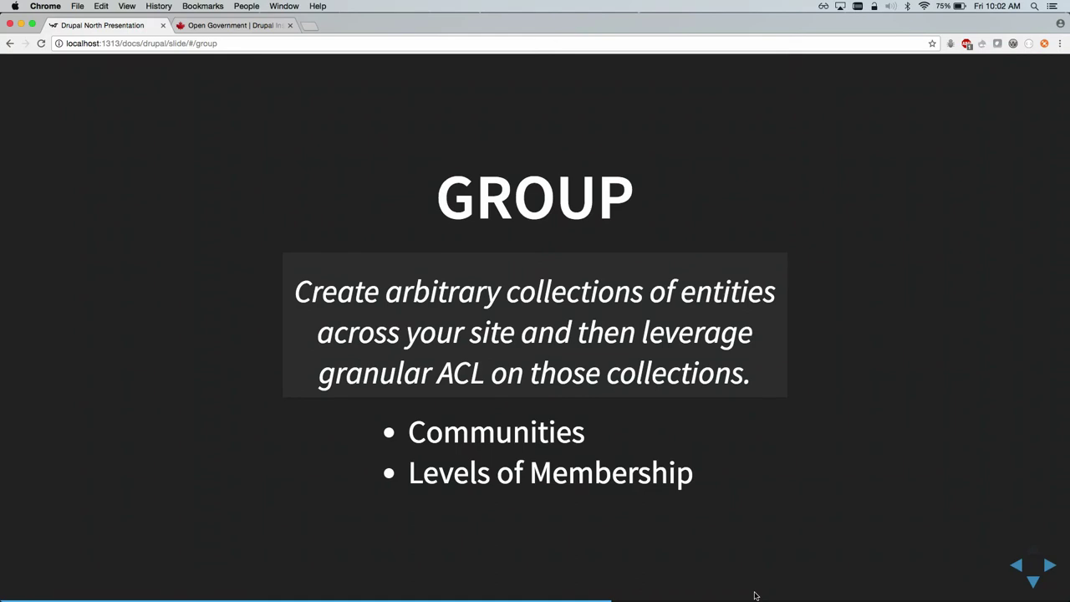
key(Down)
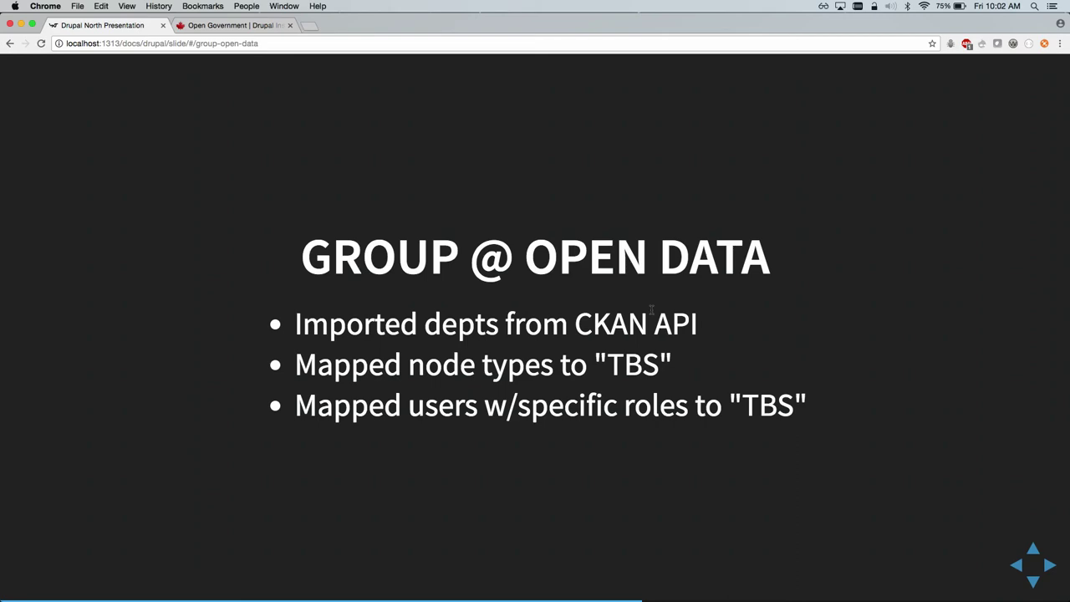
key(Right)
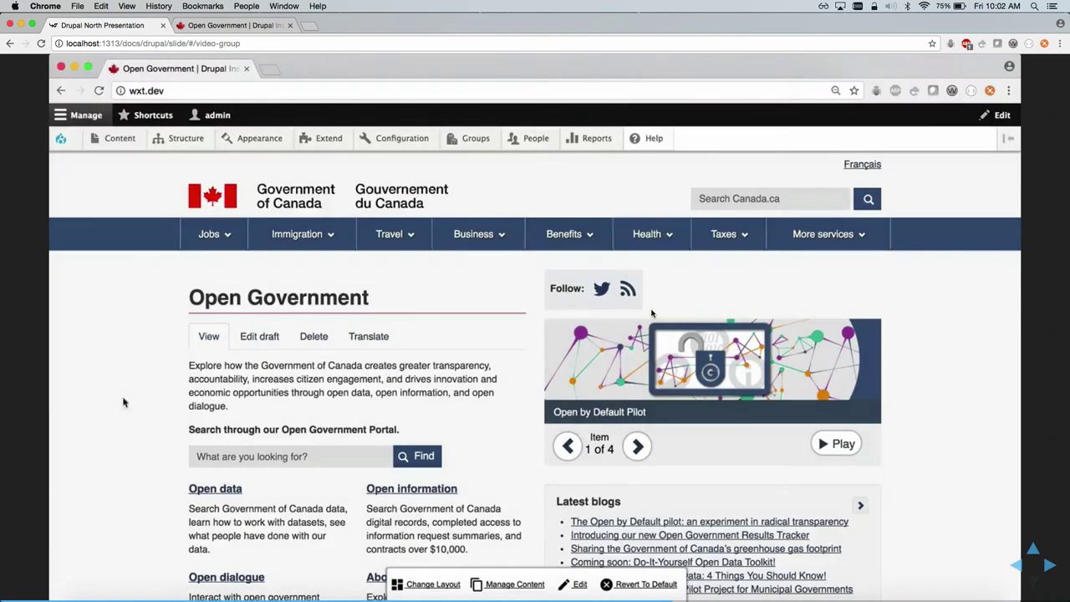
key(Left)
key(Right)
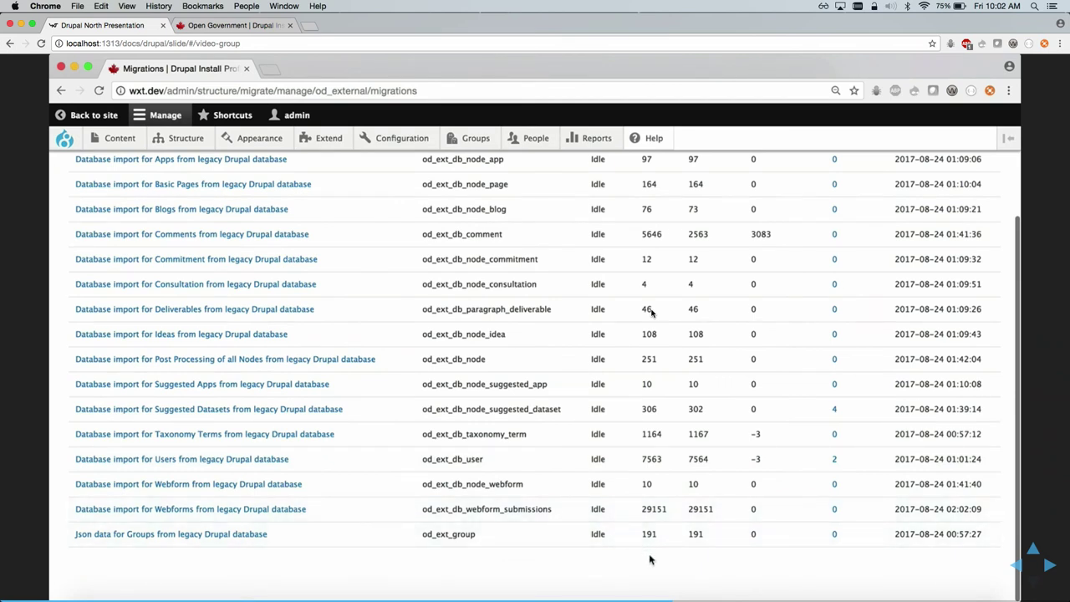
mouse_move(481, 146)
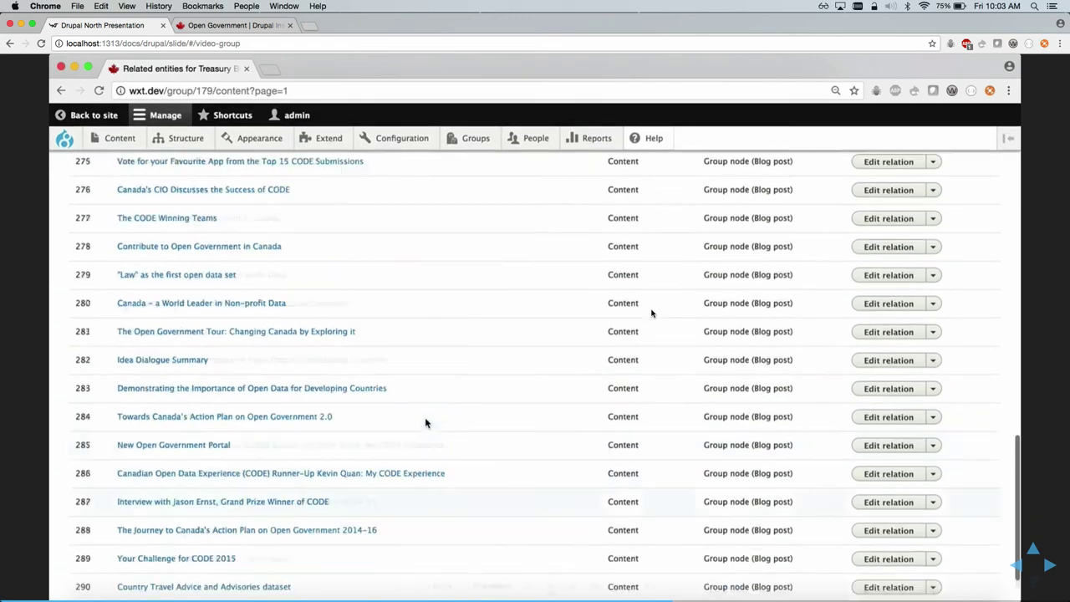
- Present the Migration and Migration Set-Up slides and continue to the migration demo video
key(Right)
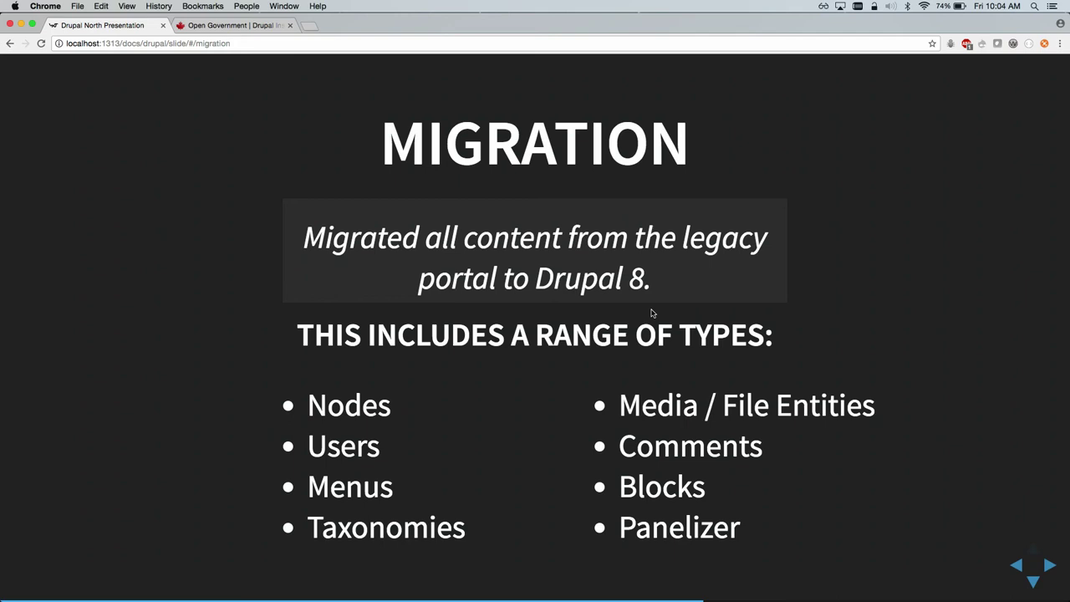
key(Down)
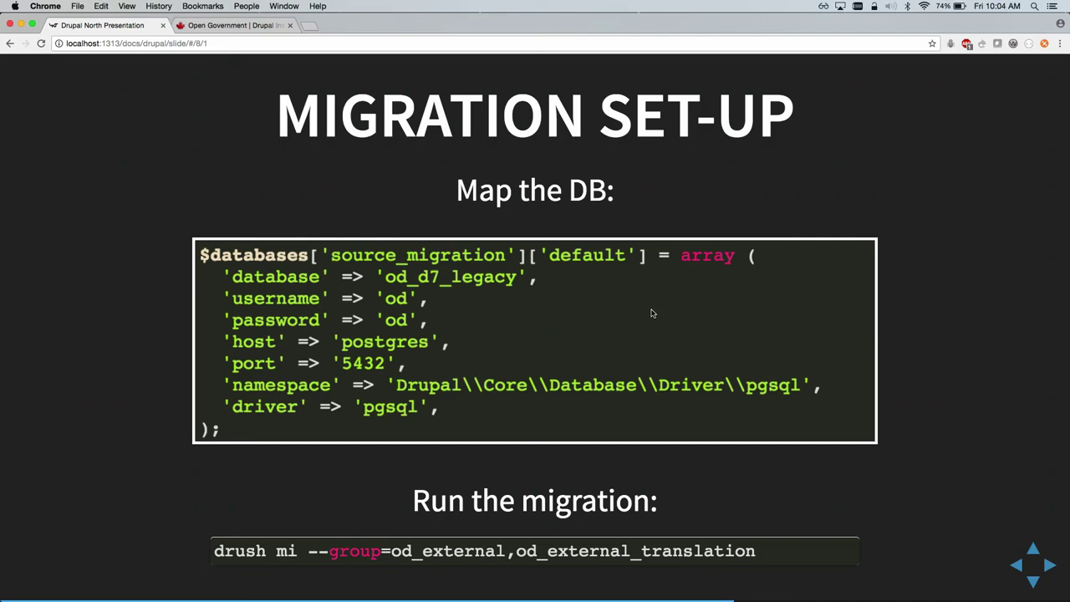
key(Right)
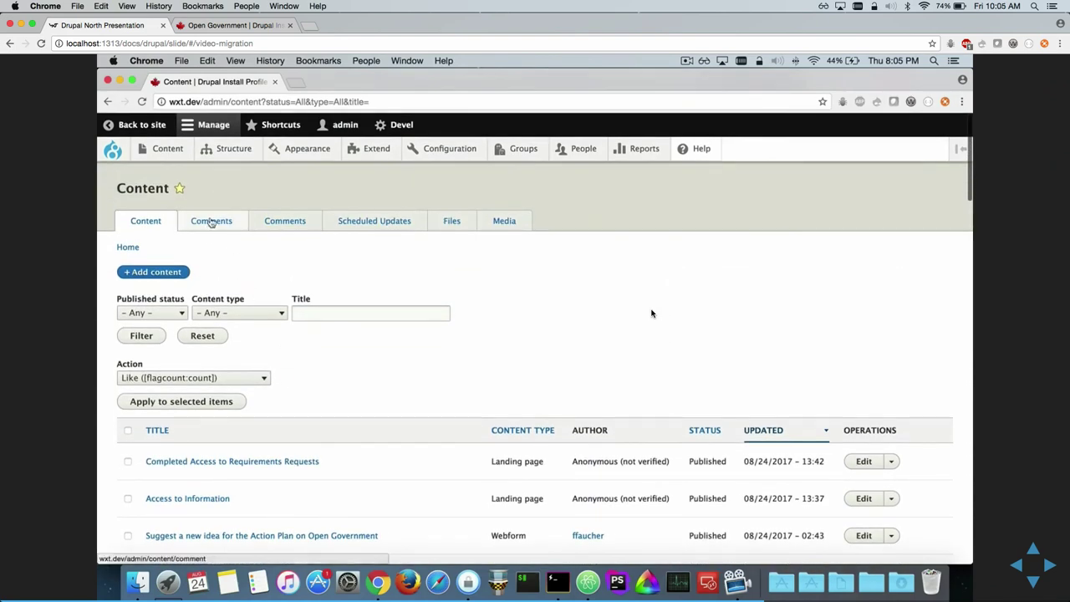
- Present the User Engagement slide, returning to it once before playing its demo video
key(Right)
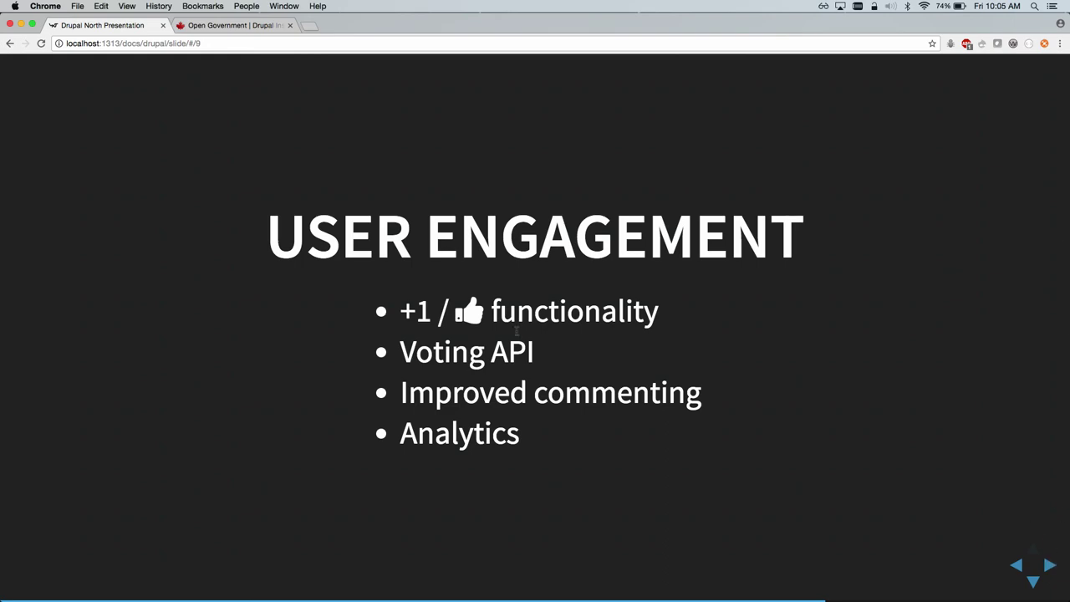
key(Down)
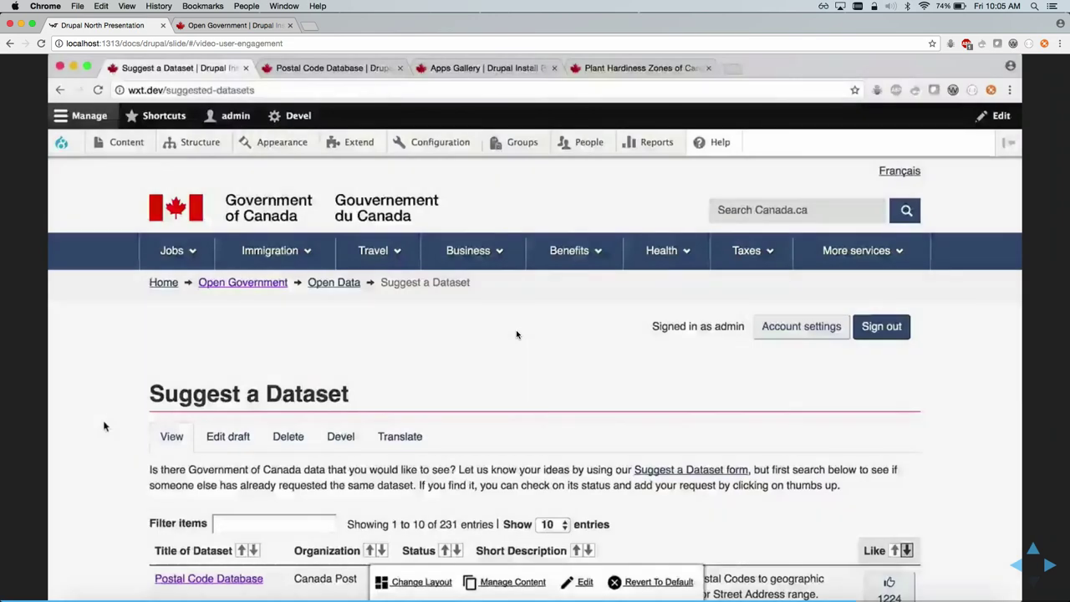
key(Up)
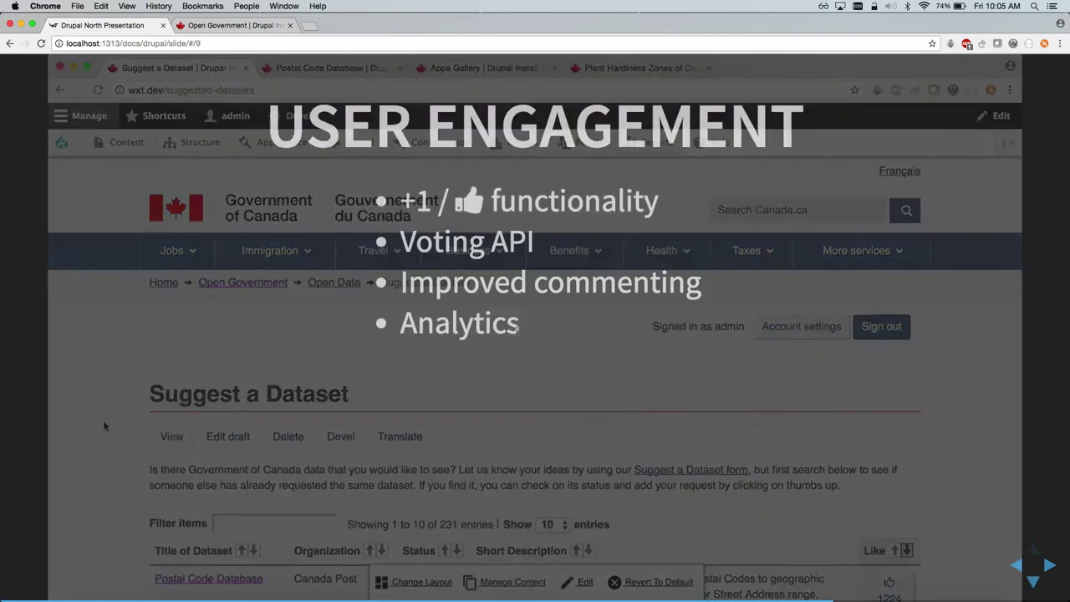
key(Down)
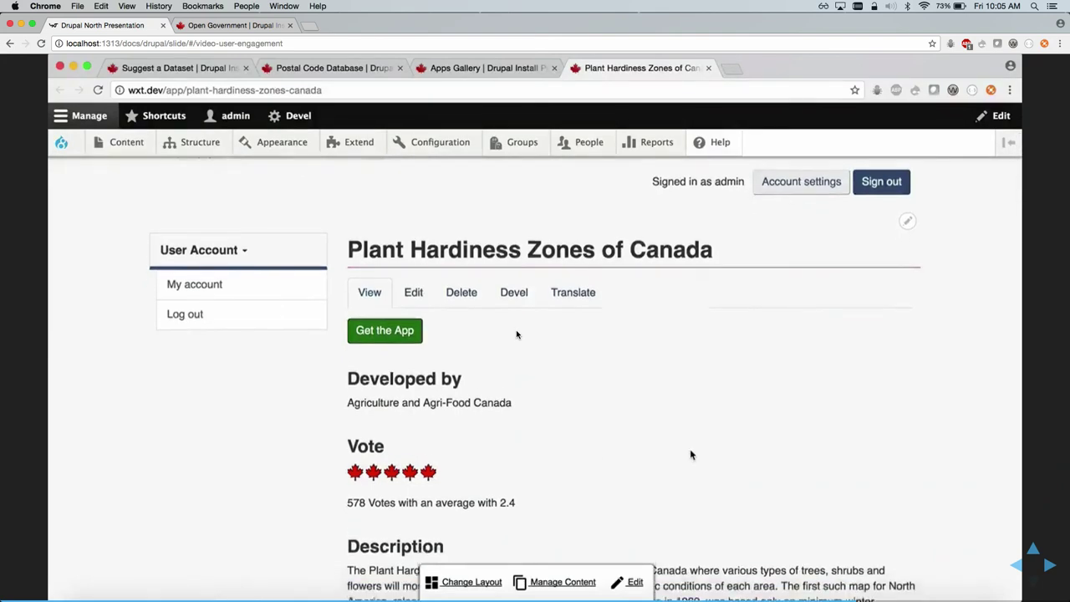
- Present the API First and External Entities slides and continue to the external entities demo video
key(Right)
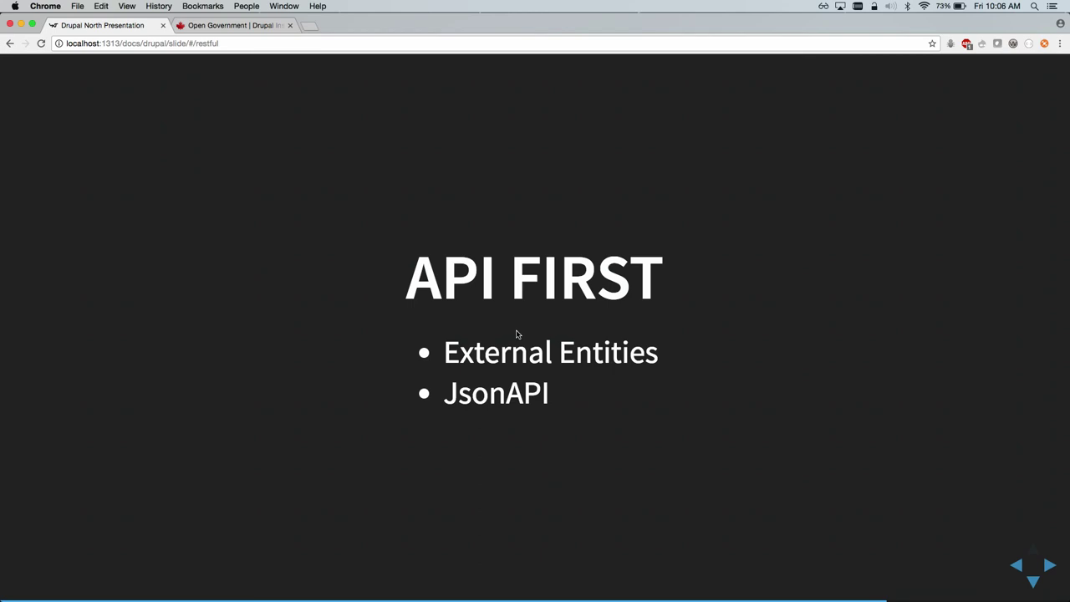
key(Down)
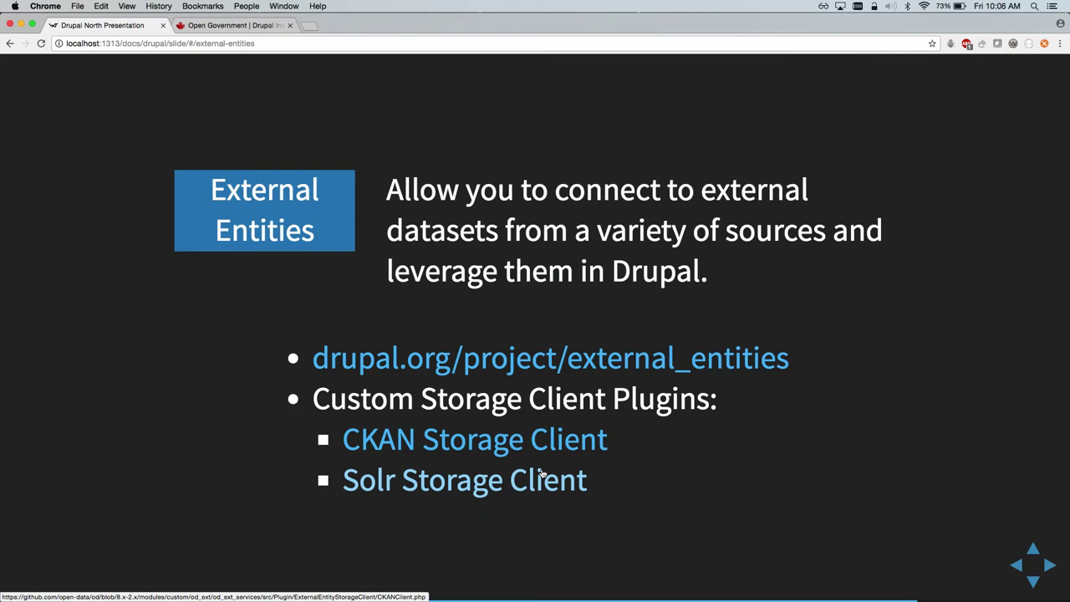
key(Down)
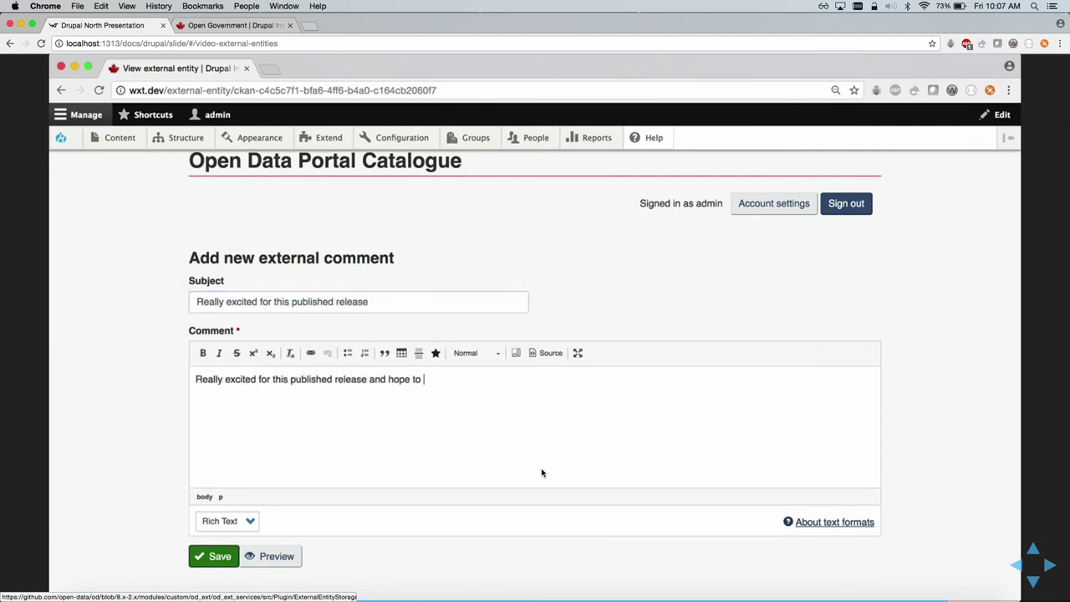
- Present the JsonAPI slide and its two demo videos, restarting the first one, and finish on the Questions slide
key(Right)
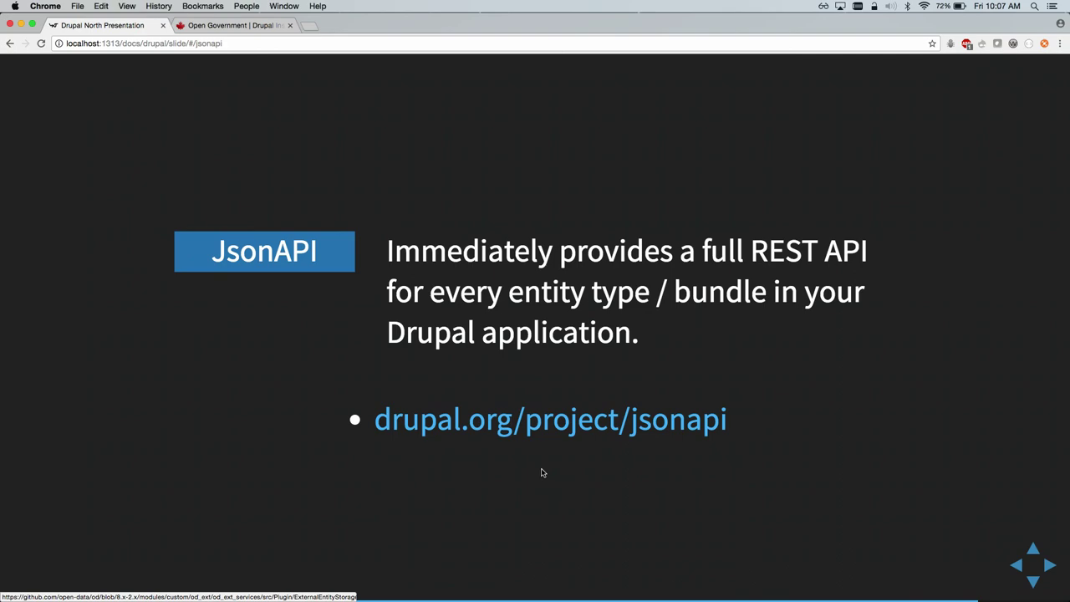
key(Right)
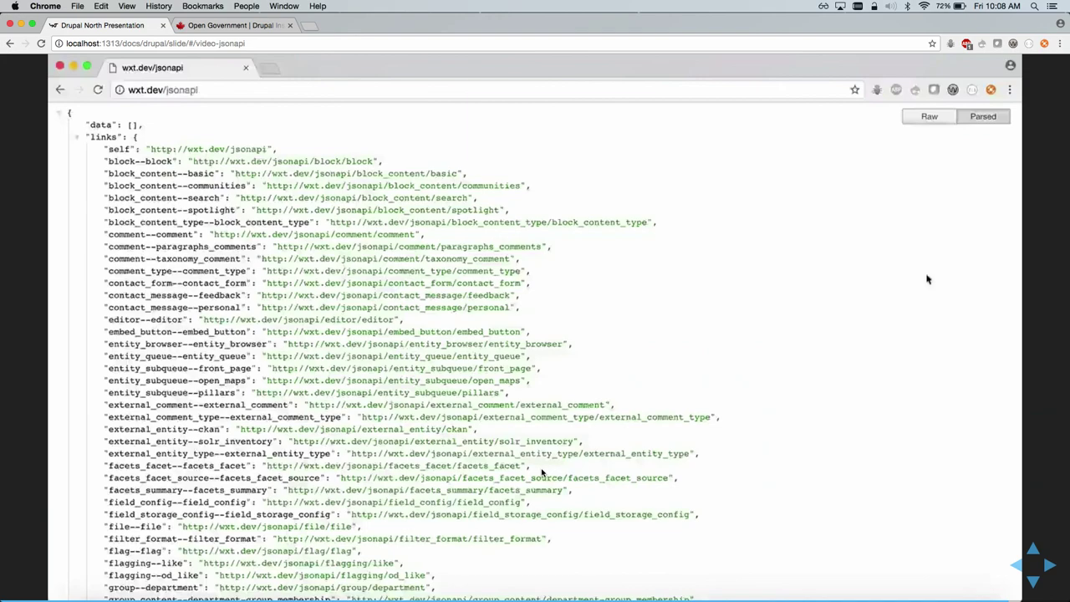
key(Left)
key(Right)
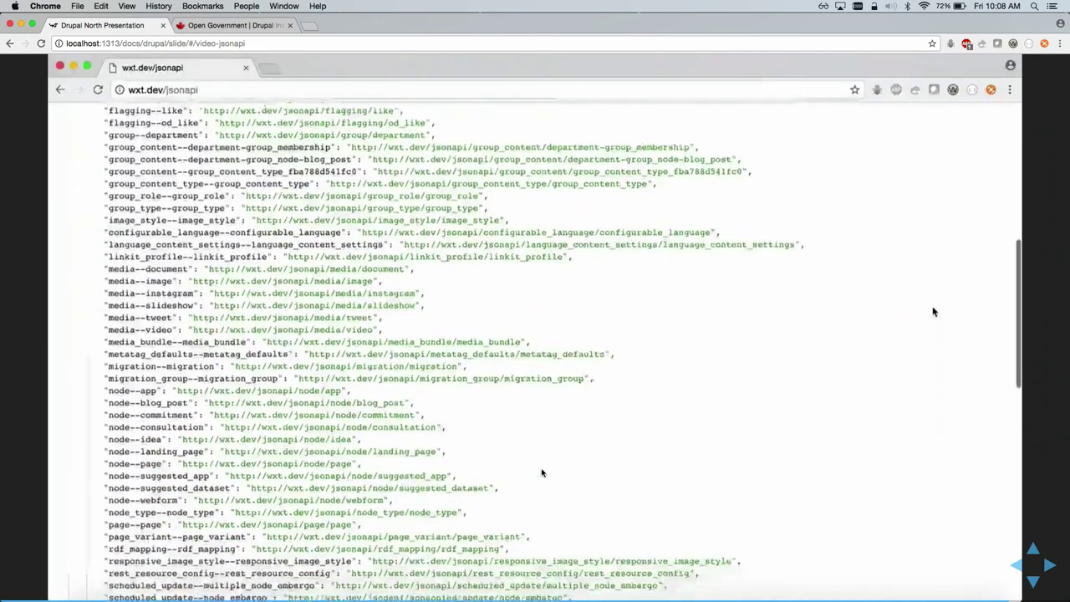
key(Right)
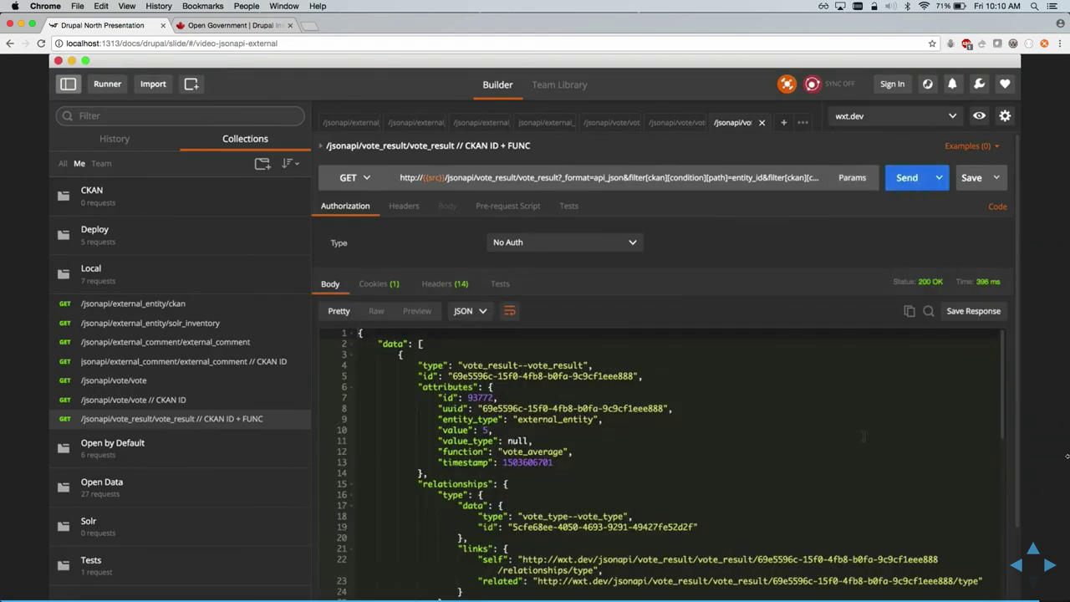
key(Right)
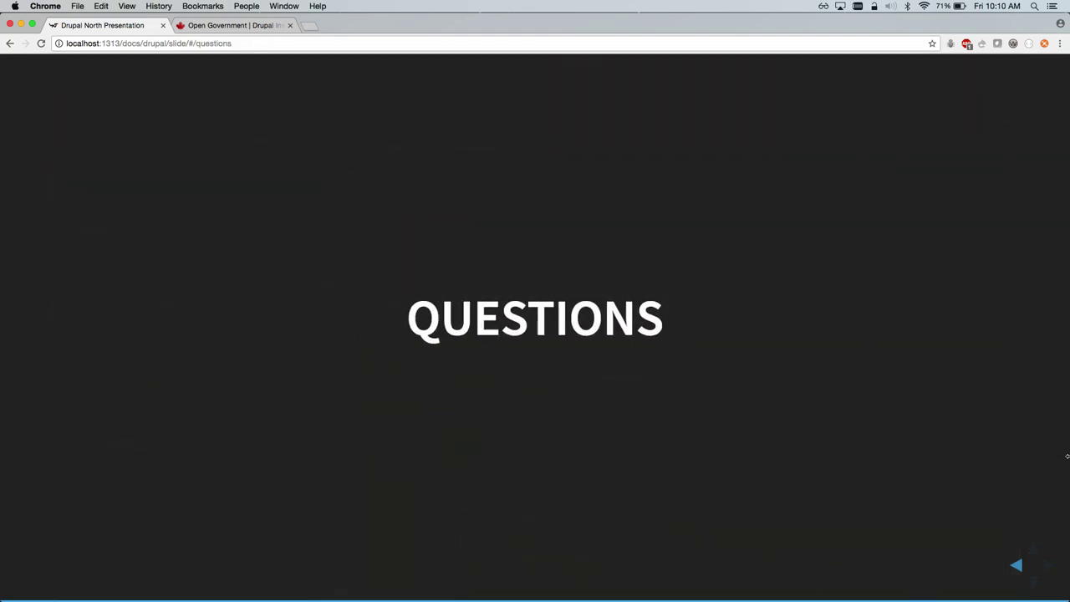